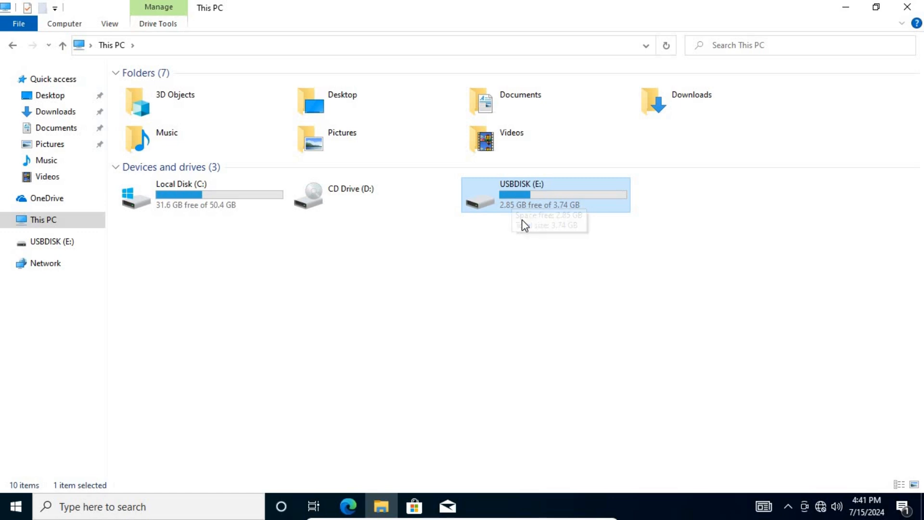
# Step: Browse into USBDISK (E:), return to This PC, and deselect the drive
pyautogui.doubleClick(511, 191)
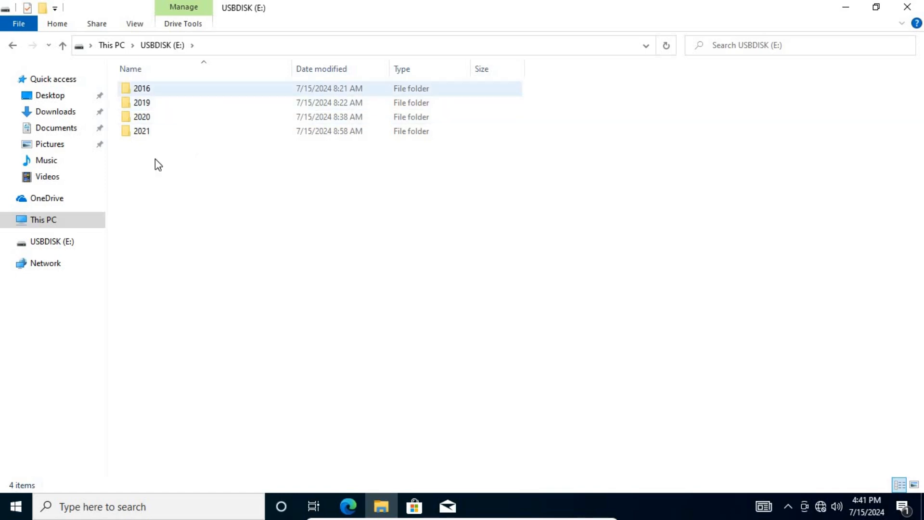
pyautogui.click(16, 49)
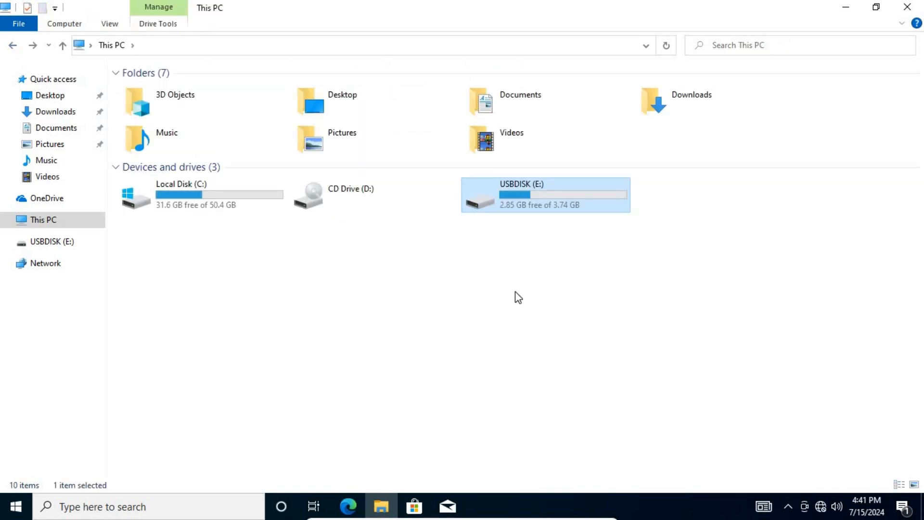
pyautogui.click(378, 319)
# Step: Turn on BitLocker for USBDISK (E:) with password unlock, entering the unlock password twice
pyautogui.rightClick(518, 191)
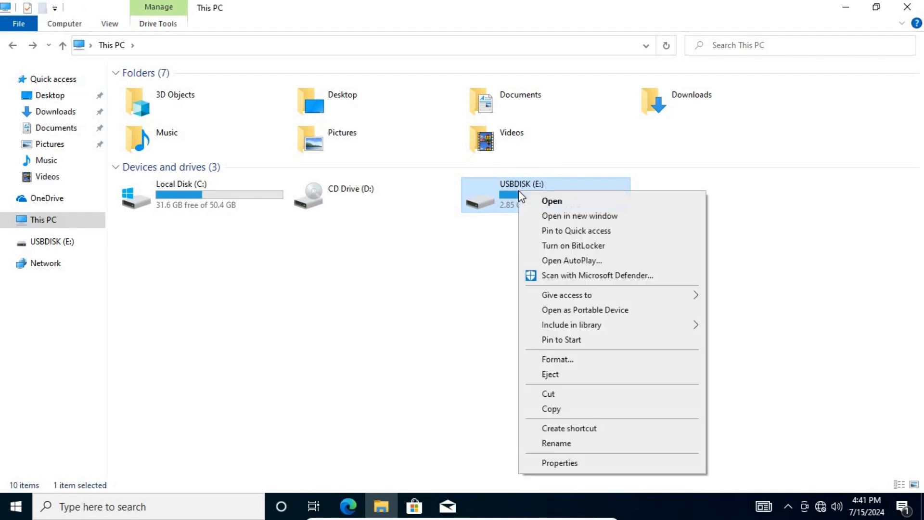
pyautogui.click(571, 246)
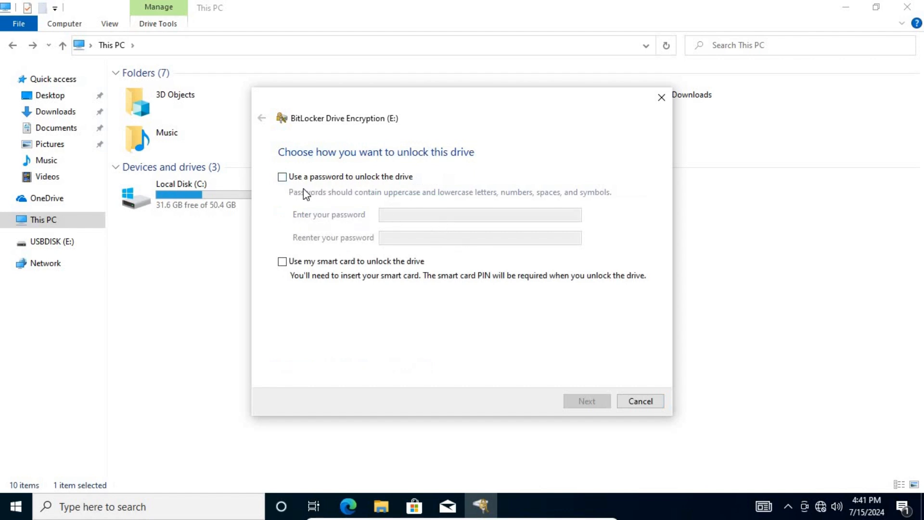
pyautogui.click(282, 176)
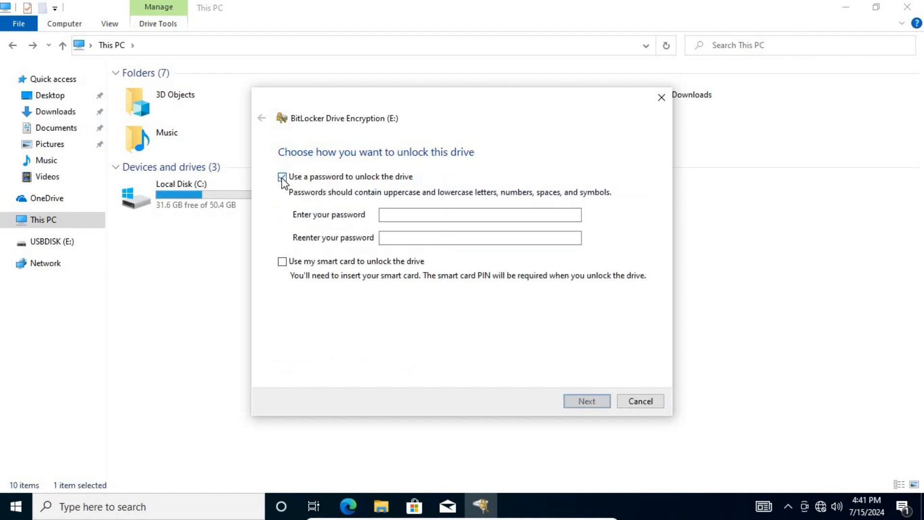
pyautogui.click(410, 214)
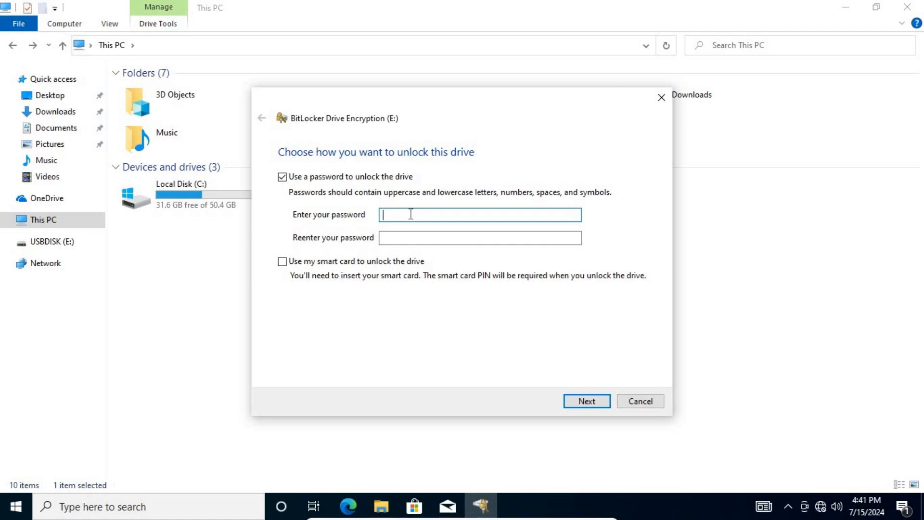
pyautogui.write('Password12')
pyautogui.click(473, 238)
pyautogui.write('Password12')
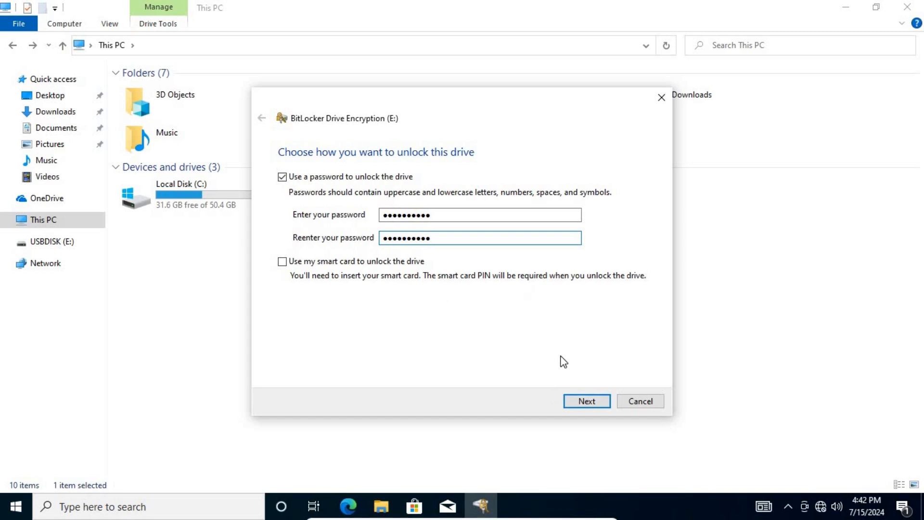
pyautogui.click(585, 402)
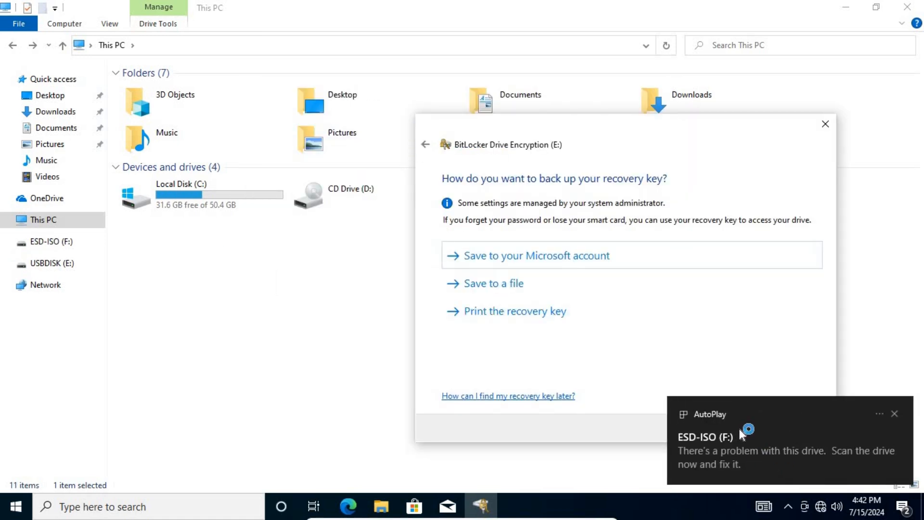
# Step: Move the BitLocker wizard down and left while the recovery-key backup page appears
pyautogui.moveTo(546, 132); pyautogui.dragTo(173, 89)
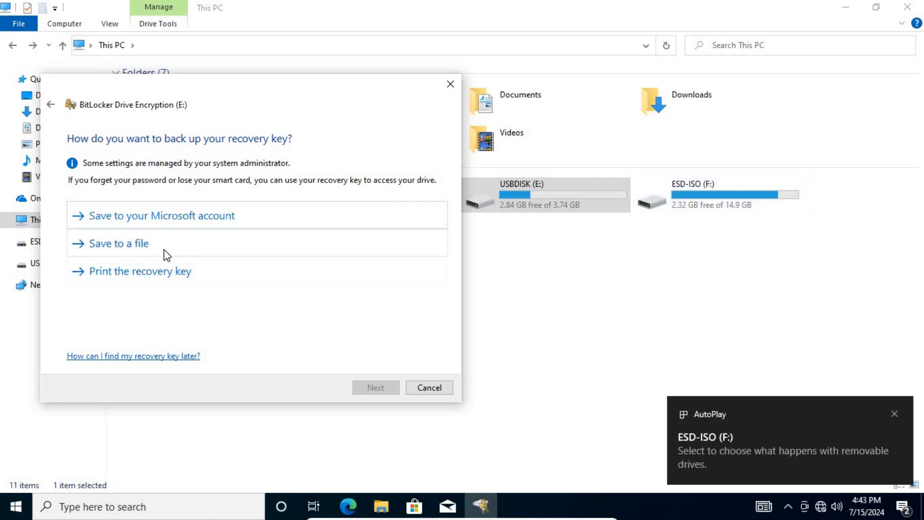
# Step: Save the E: recovery key as a file on ESD-ISO (F:), then recentre the wizard
pyautogui.click(130, 250)
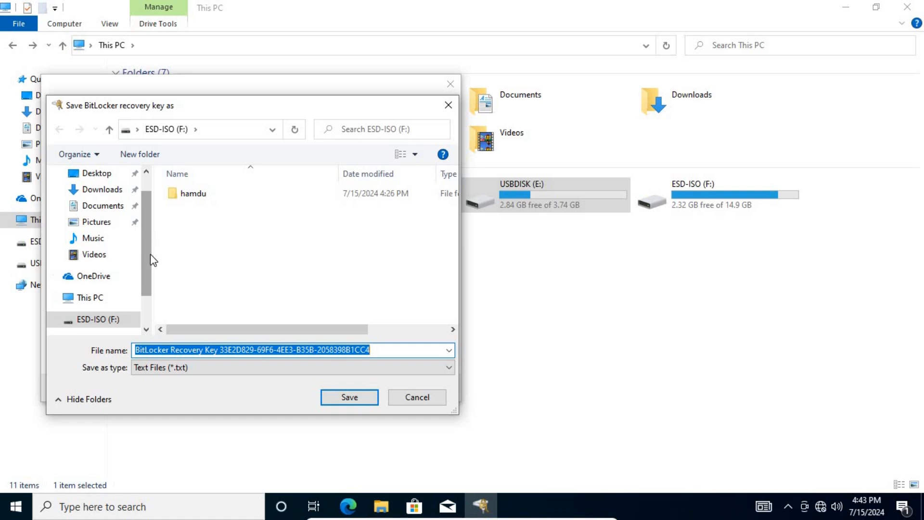
pyautogui.scroll(-1, 152, 277)
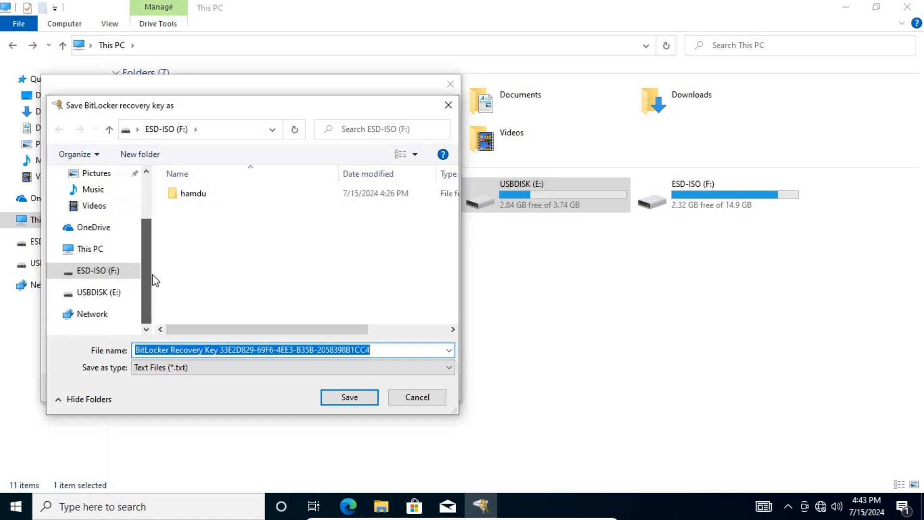
pyautogui.click(103, 271)
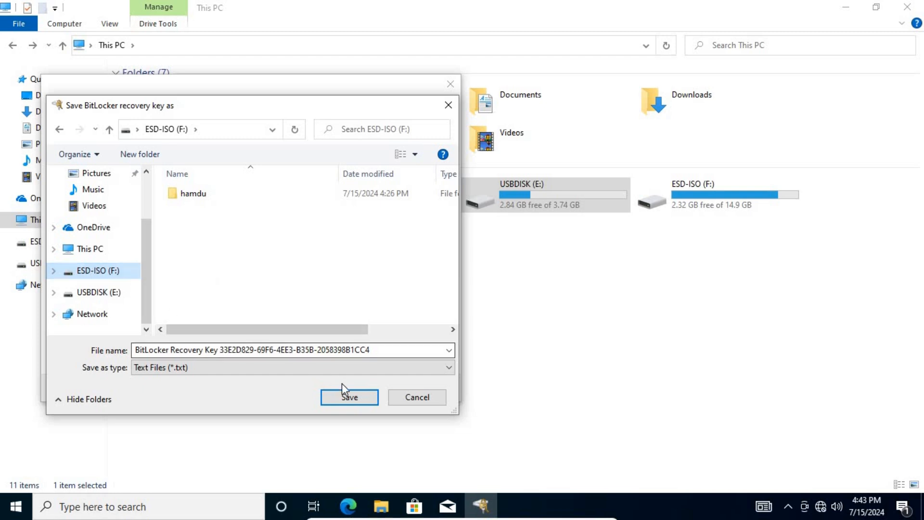
pyautogui.click(350, 397)
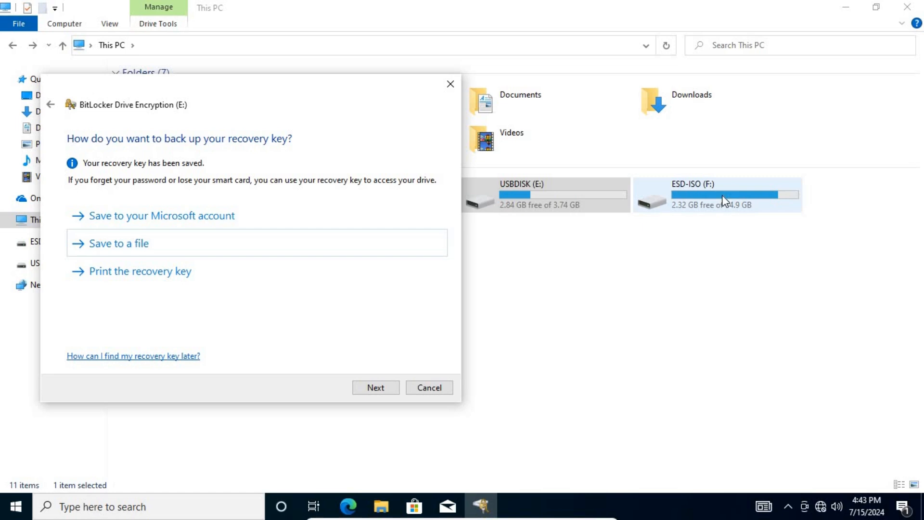
pyautogui.moveTo(198, 87); pyautogui.dragTo(371, 91)
# Step: Choose 'Encrypt used disk space only' and Compatible mode, then start encrypting USBDISK (E:)
pyautogui.click(553, 393)
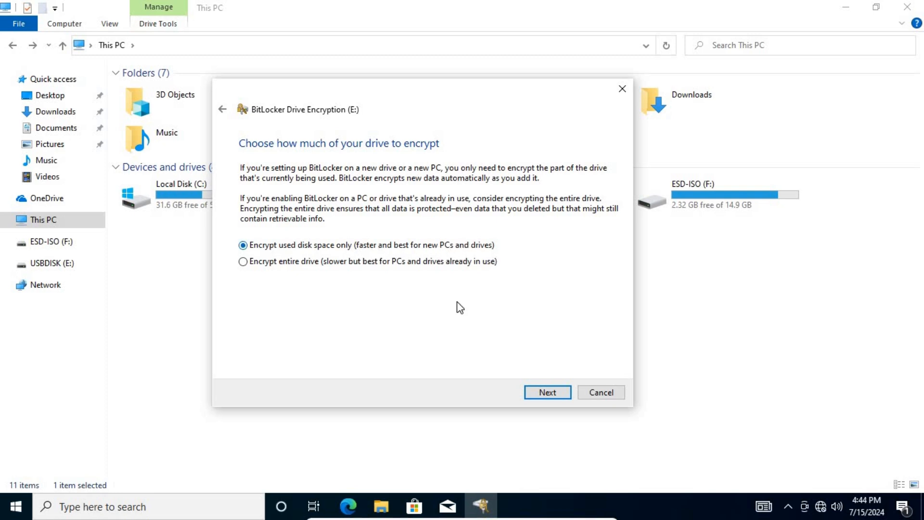
pyautogui.click(548, 393)
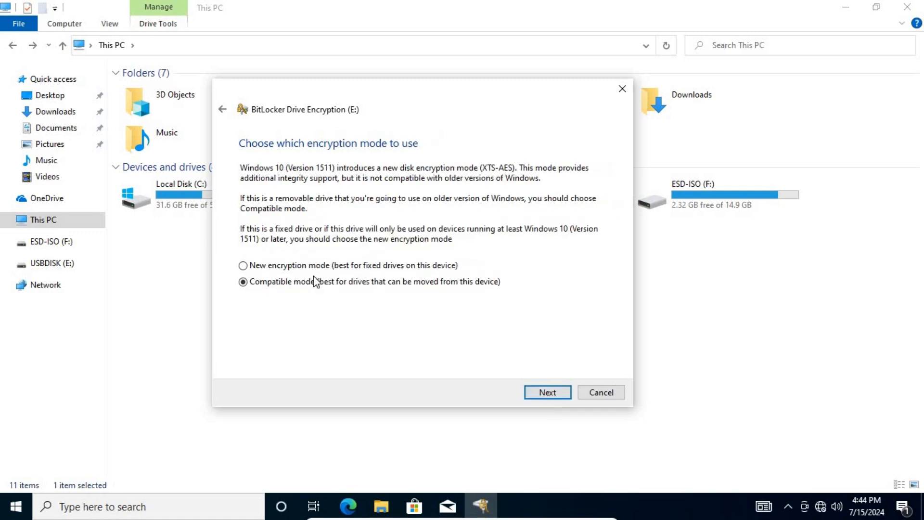
pyautogui.click(546, 394)
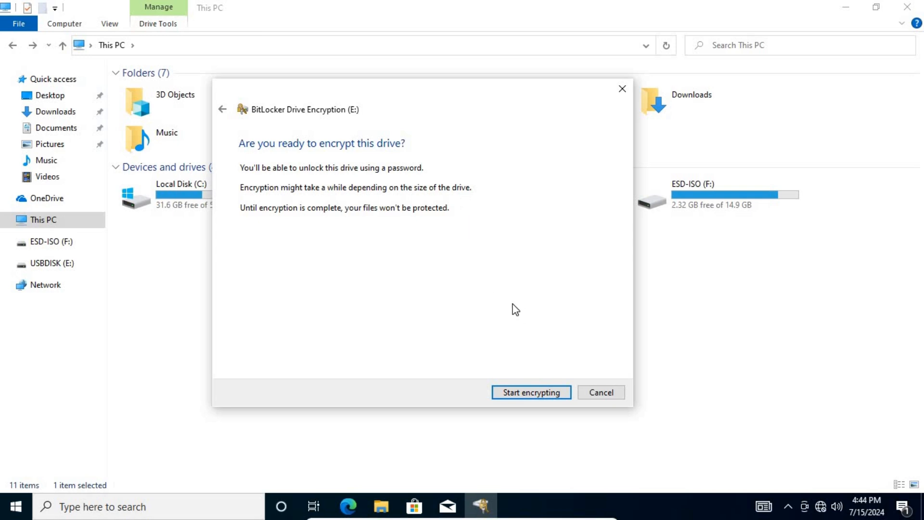
pyautogui.click(518, 395)
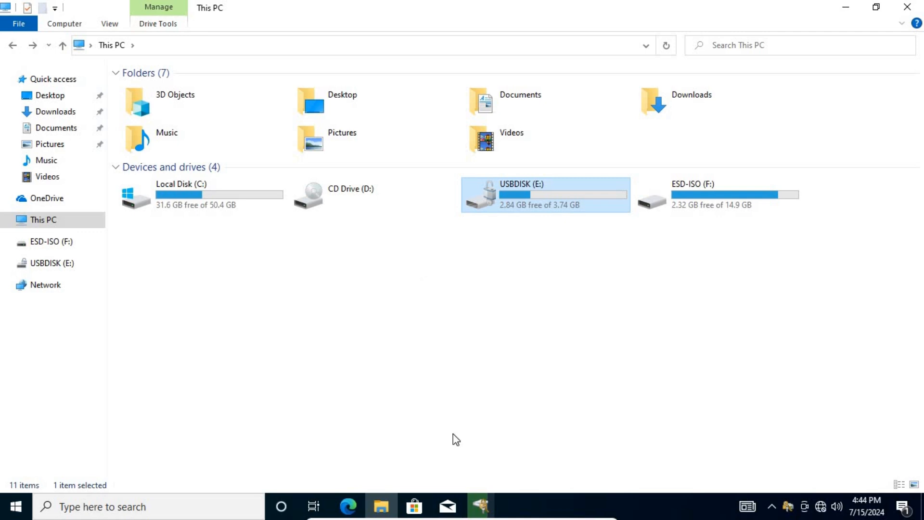
# Step: Follow the encryption progress window, dismiss the completion notice, and select ESD-ISO (F:)
pyautogui.click(480, 506)
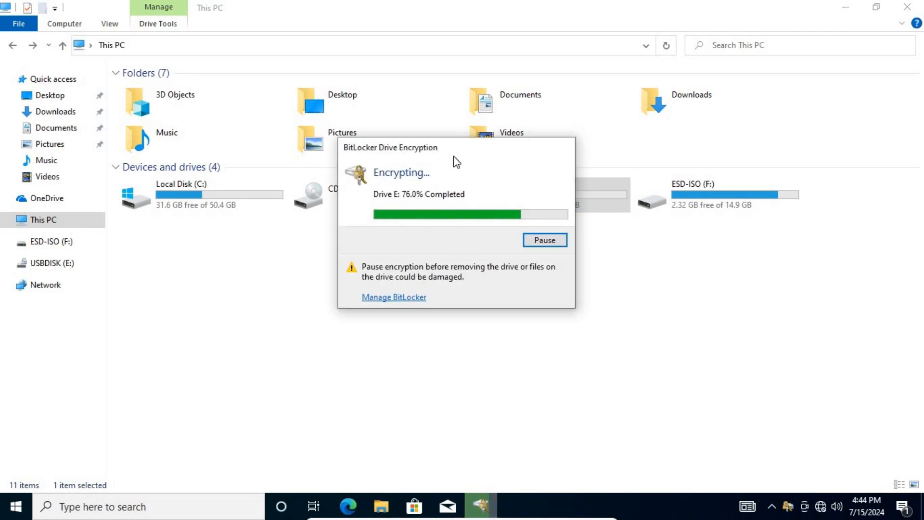
pyautogui.moveTo(451, 157); pyautogui.dragTo(308, 163)
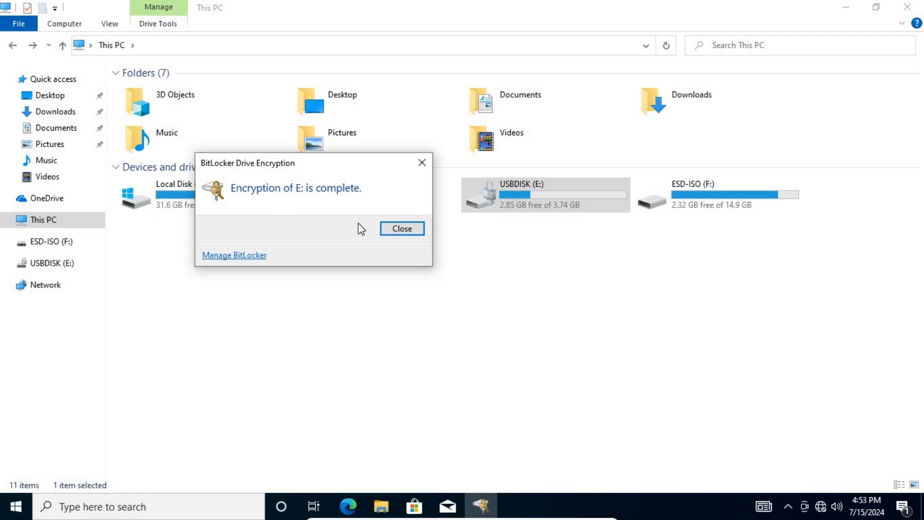
pyautogui.click(396, 229)
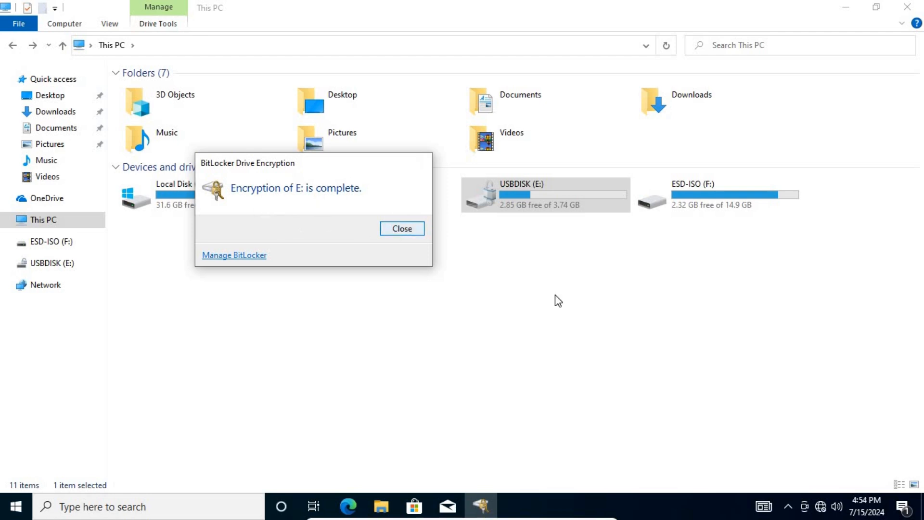
pyautogui.click(706, 200)
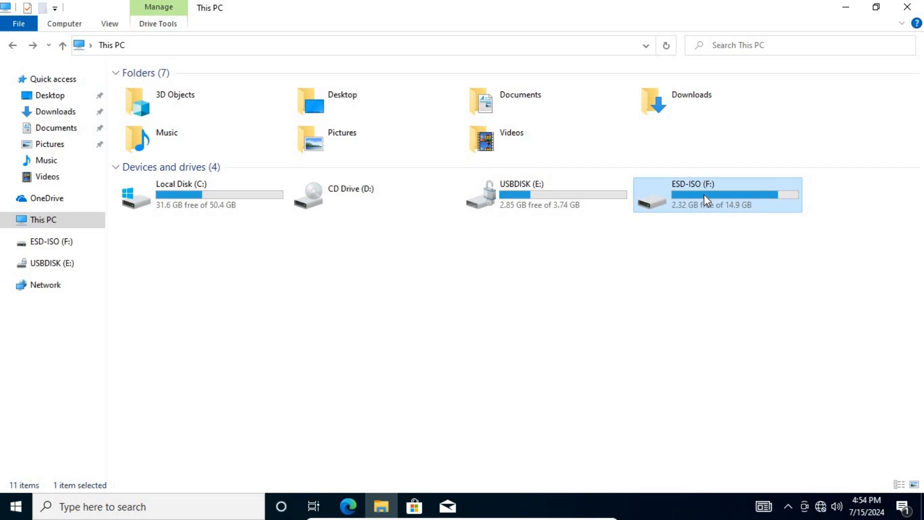
pyautogui.moveTo(696, 195); pyautogui.dragTo(720, 274)
pyautogui.rightClick(720, 275)
pyautogui.click(638, 243)
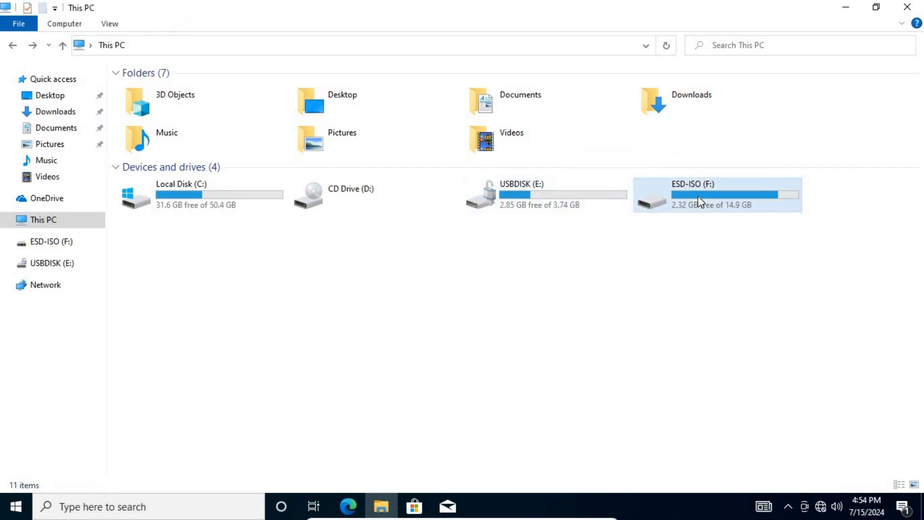
pyautogui.doubleClick(698, 203)
pyautogui.click(240, 103)
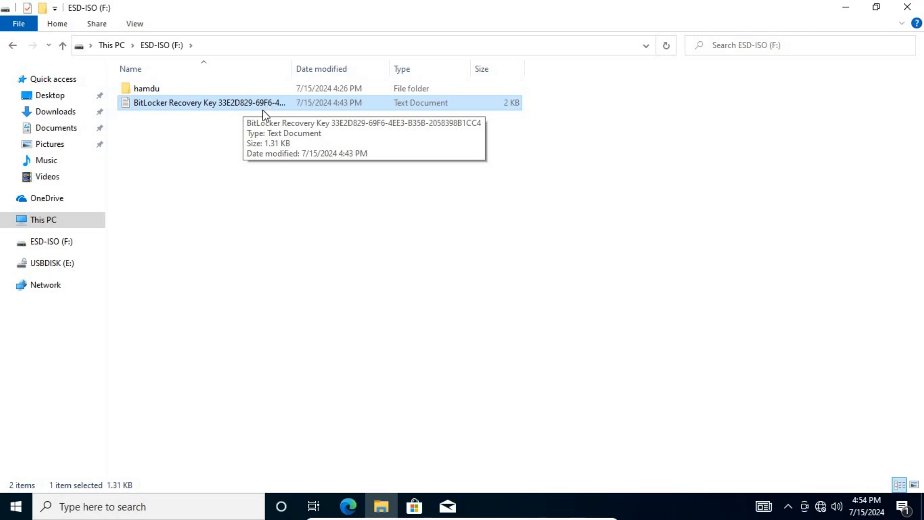
pyautogui.click(12, 45)
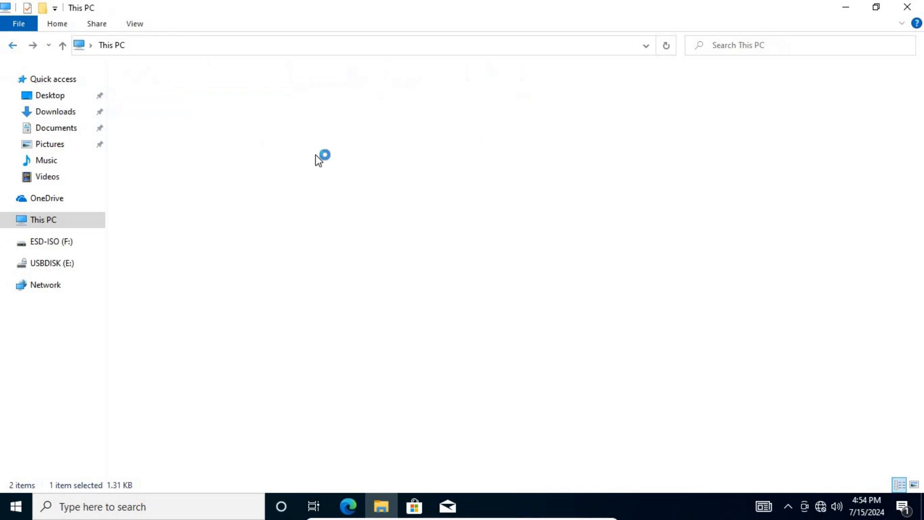
pyautogui.click(522, 197)
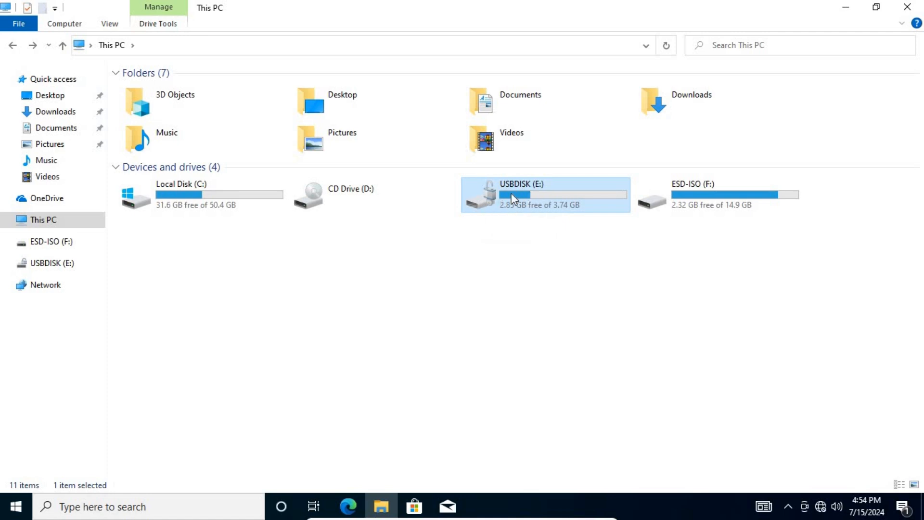
# Step: Eject USBDISK (E:) and then ESD-ISO (F:) from This PC
pyautogui.rightClick(511, 192)
pyautogui.click(548, 393)
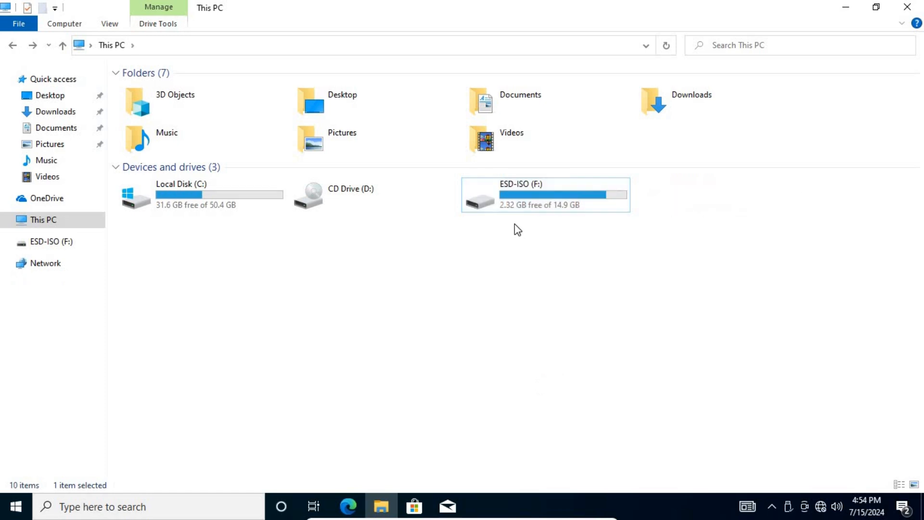
pyautogui.rightClick(509, 199)
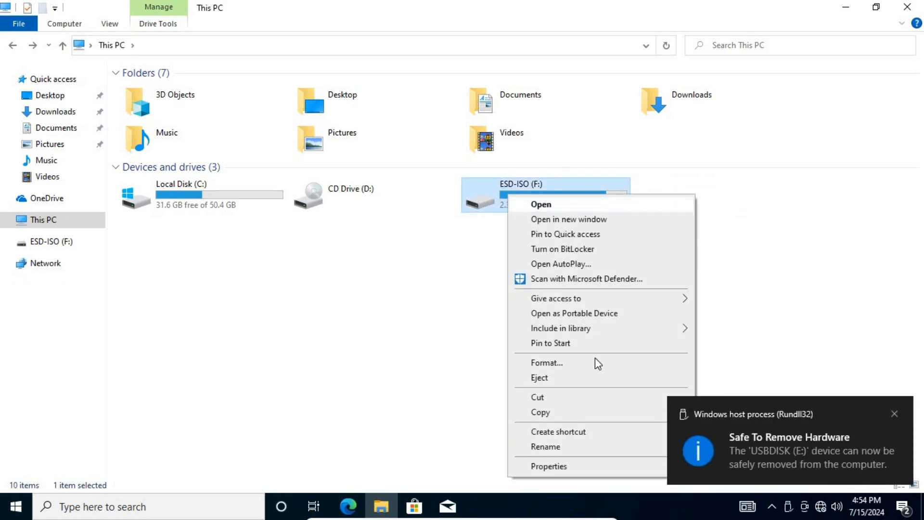
pyautogui.click(552, 380)
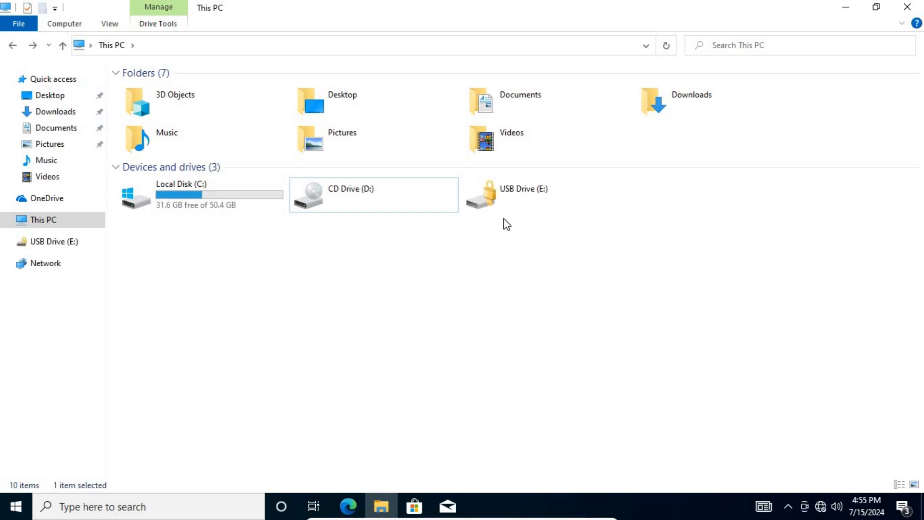
pyautogui.click(511, 198)
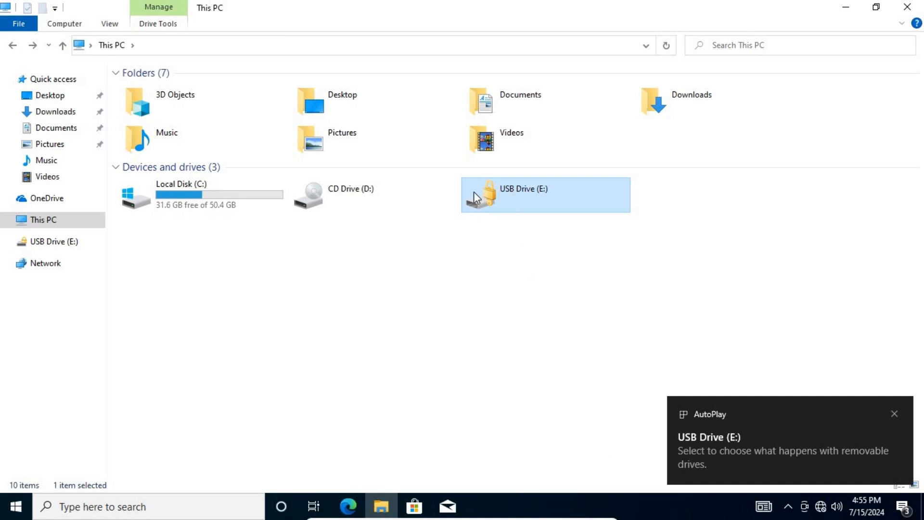
pyautogui.doubleClick(513, 191)
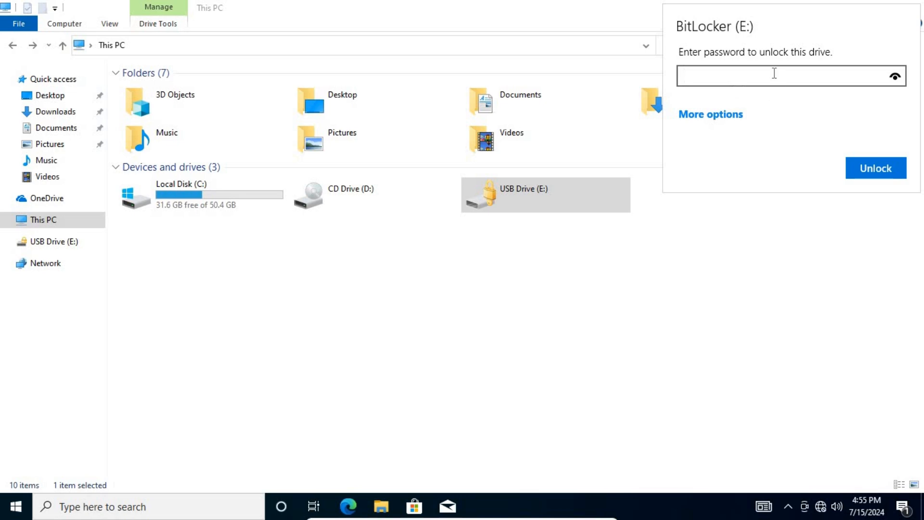
pyautogui.write('*************')
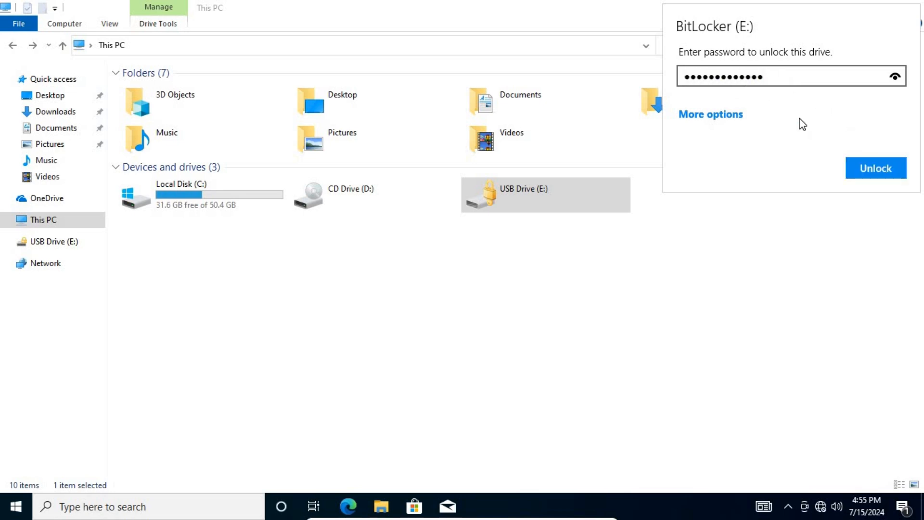
pyautogui.click(864, 175)
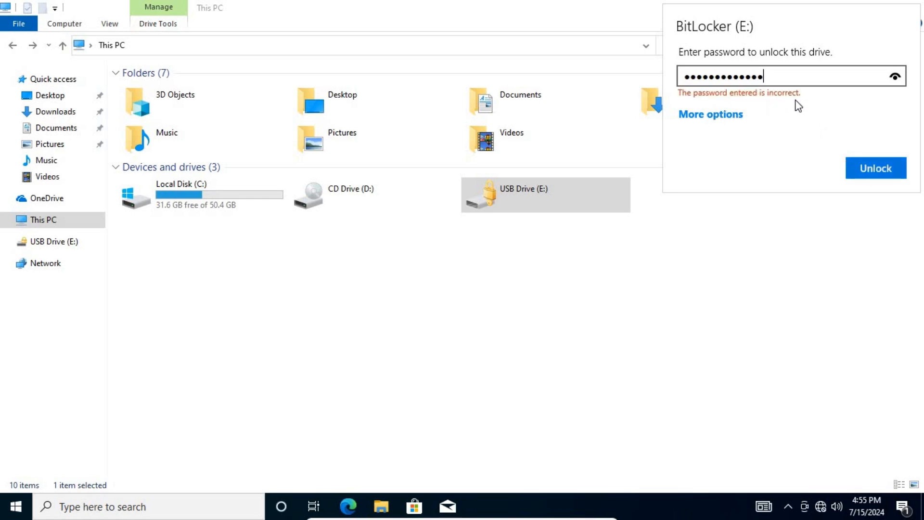
# Step: Open the unlock prompt for the locked USB Drive (E:) and submit a password
pyautogui.click(559, 216)
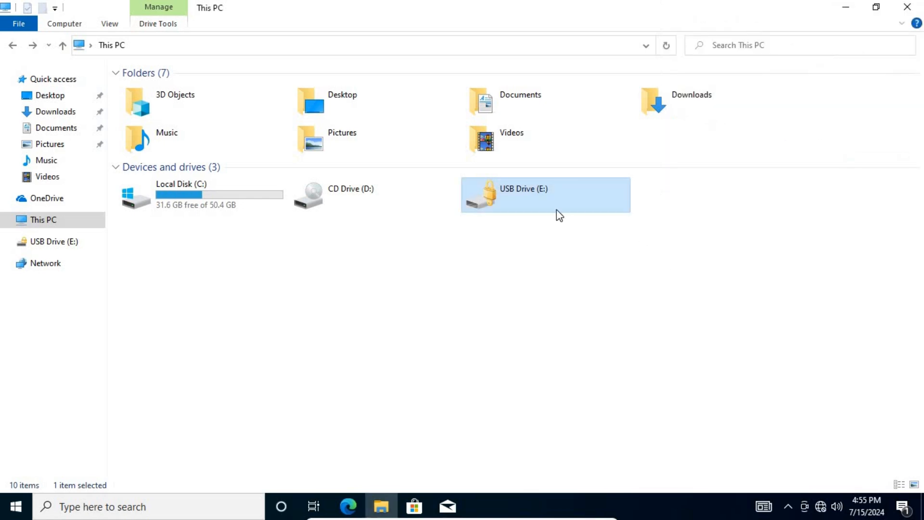
pyautogui.doubleClick(541, 206)
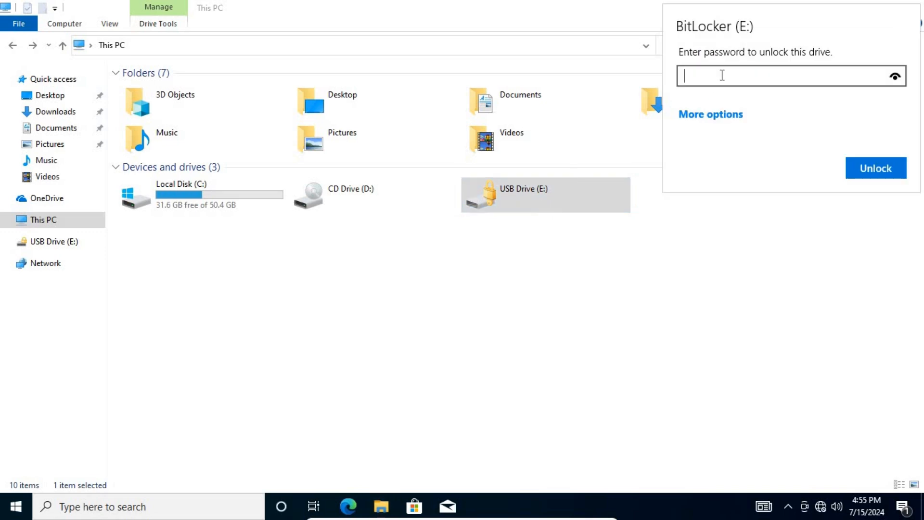
pyautogui.write('•••••••••••')
pyautogui.click(869, 162)
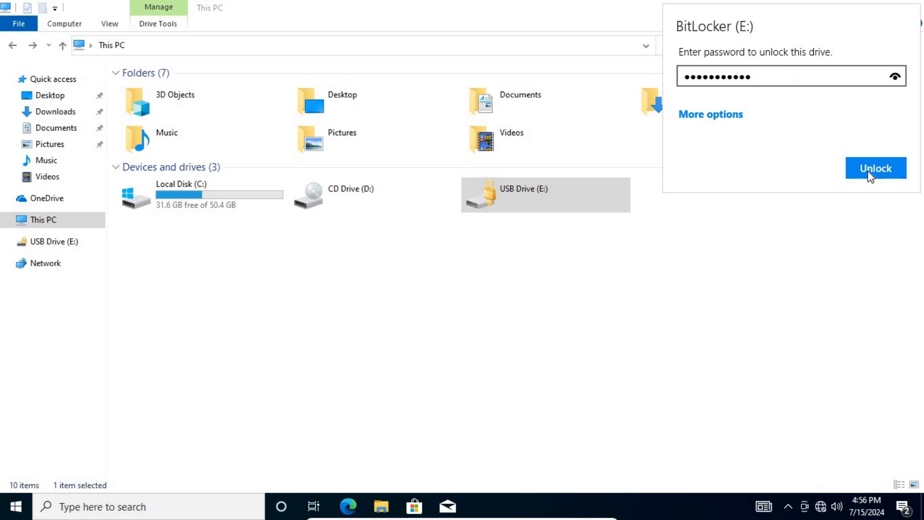
# Step: Clear the rejected password, enter the unlock password again, and resubmit it
pyautogui.moveTo(773, 81); pyautogui.dragTo(446, 64)
pyautogui.press('BackSpace')
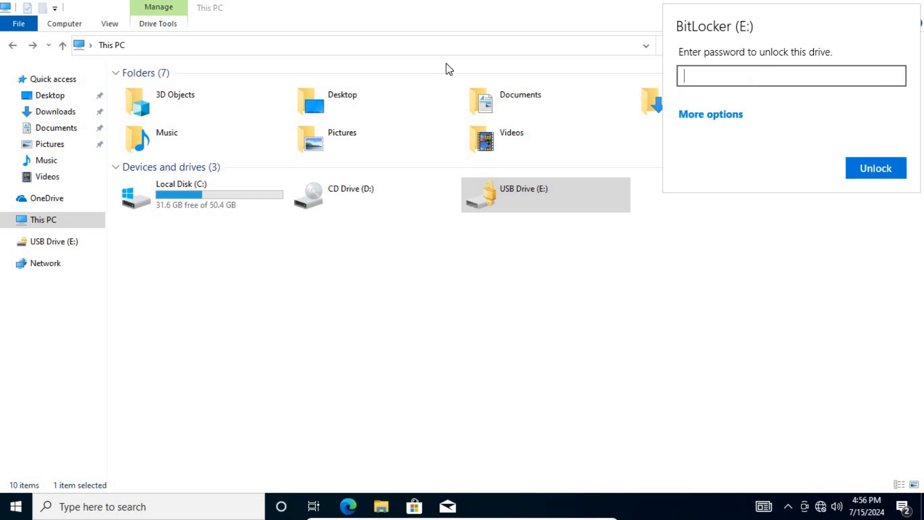
pyautogui.write('aaaaaaaaaa')
pyautogui.click(879, 169)
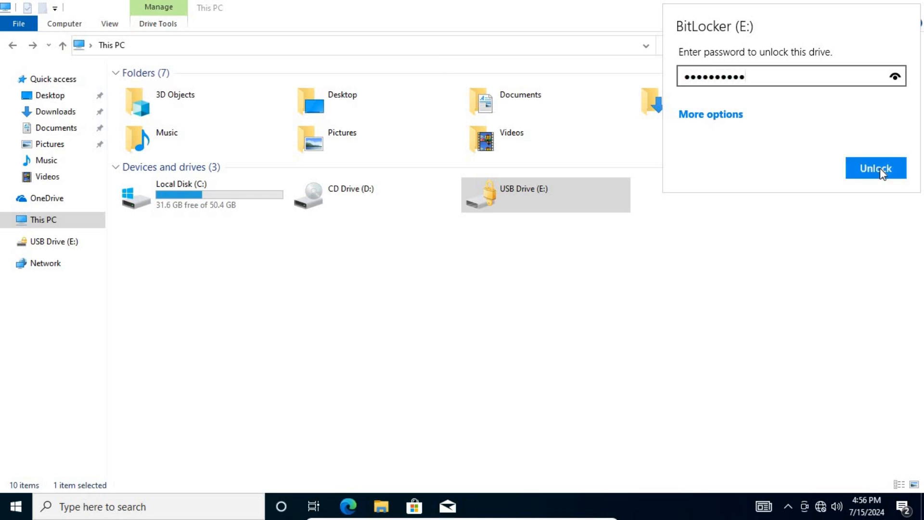
pyautogui.doubleClick(512, 200)
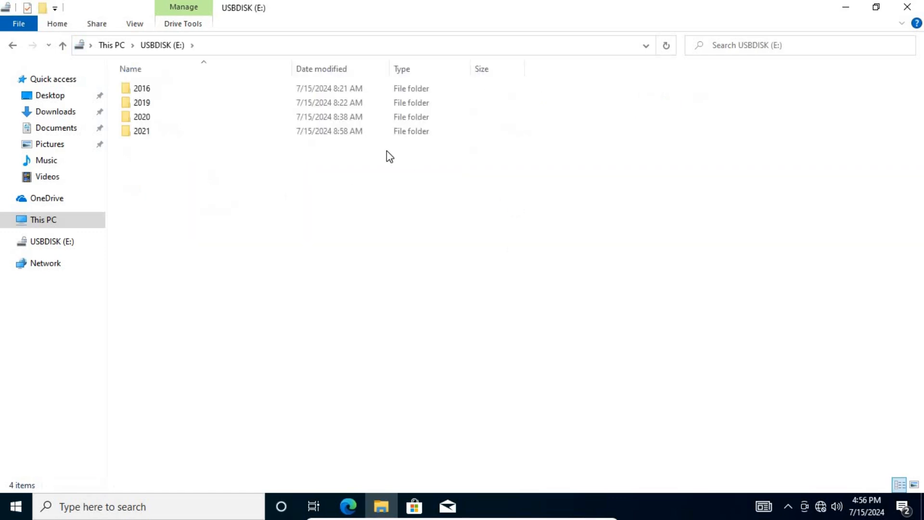
pyautogui.hotkey('alt', 'Left')
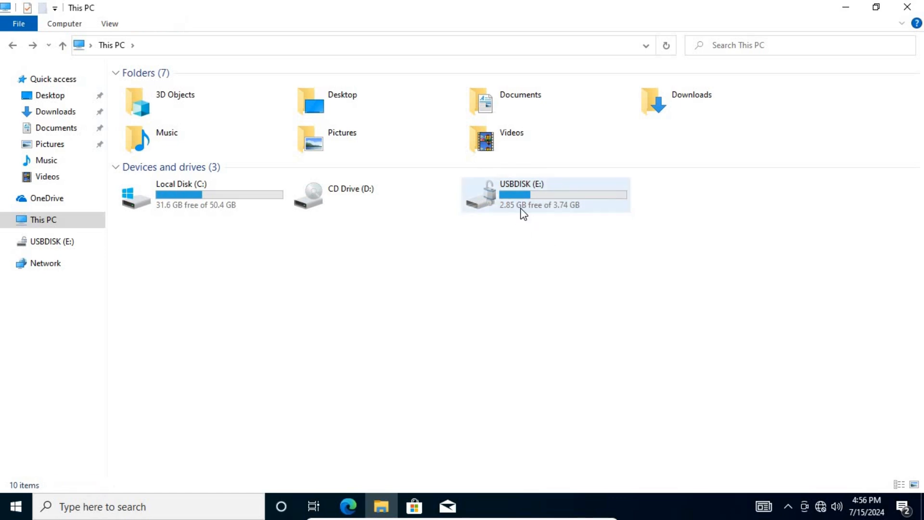
pyautogui.moveTo(533, 210)
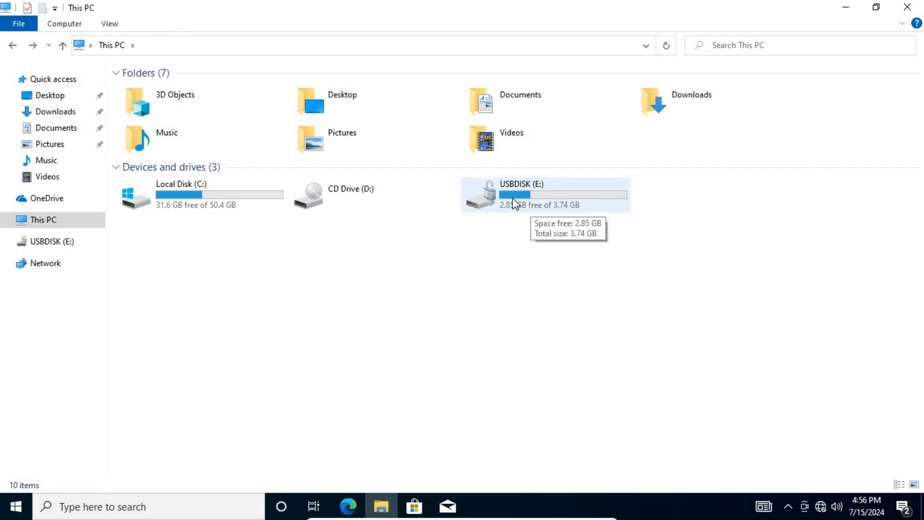